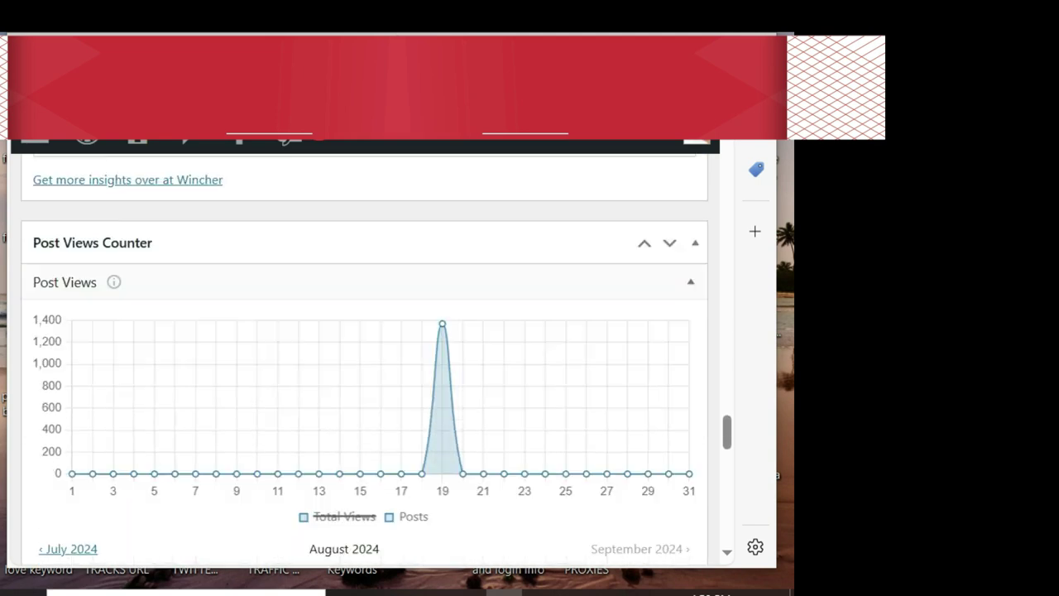
Scroll the WordPress dashboard past the Post Views Counter widget.
scroll(364, 355, up, 2)
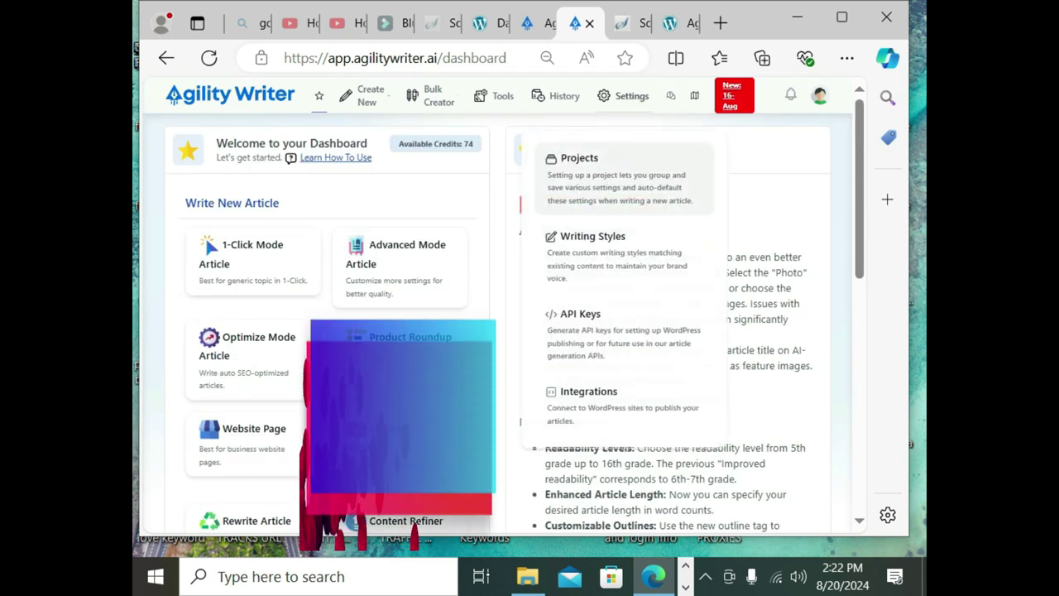
Review the connected WordPress sites under Agility Writer's Settings > Integrations.
click(590, 397)
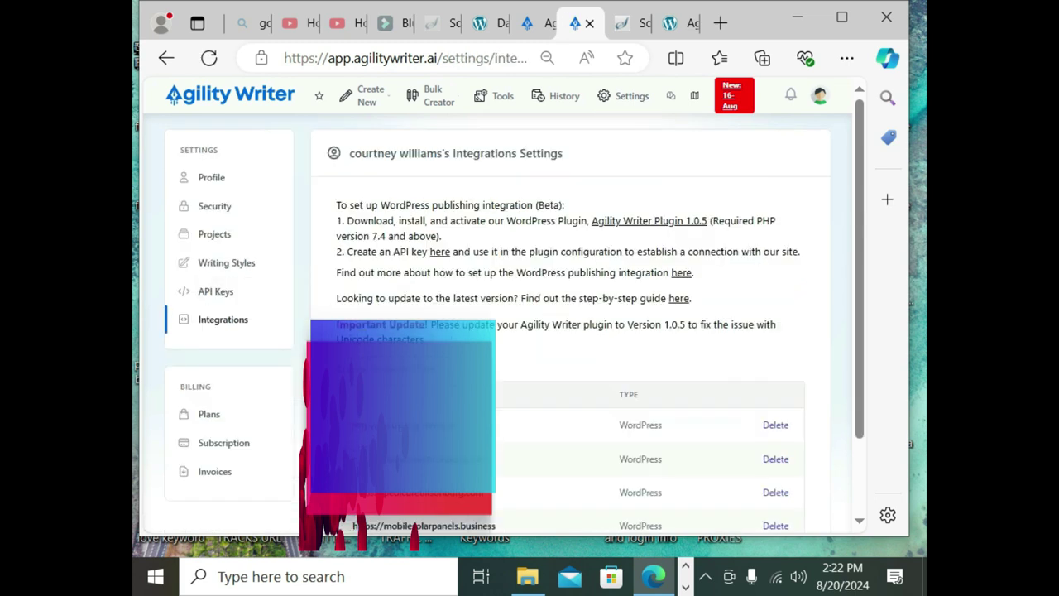
scroll(571, 330, down, 2)
scroll(571, 331, up, 2)
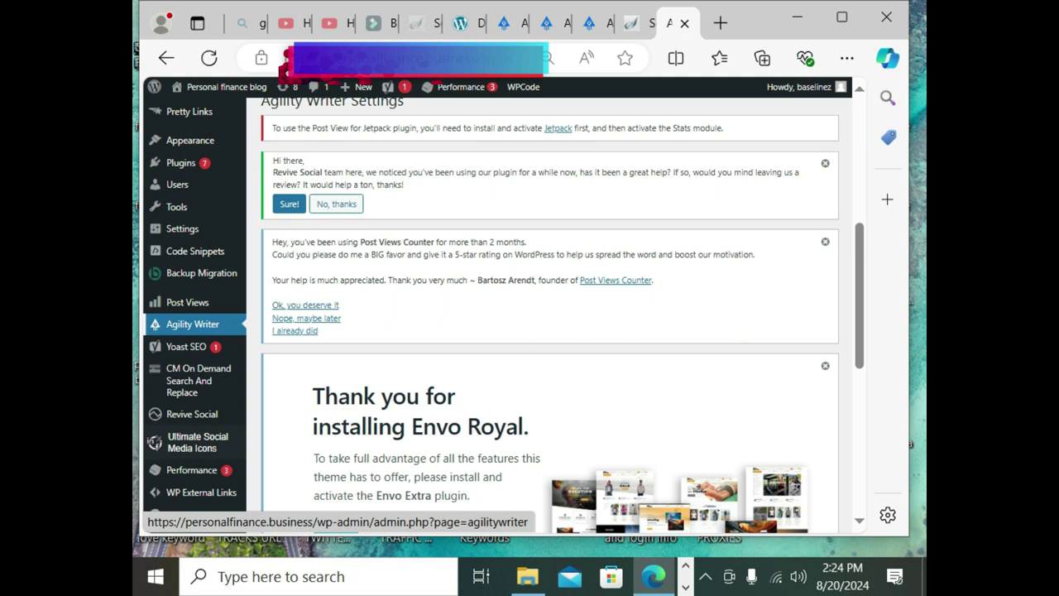
Show the Upload Plugin zip form on the Plugins > Add New Plugin page.
scroll(192, 323, up, 5)
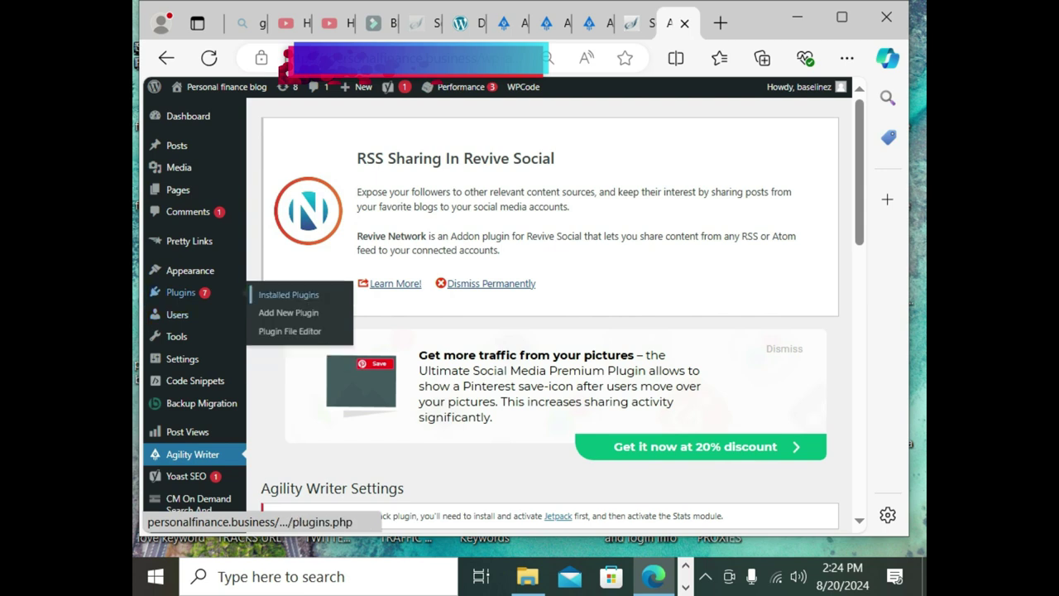
click(288, 312)
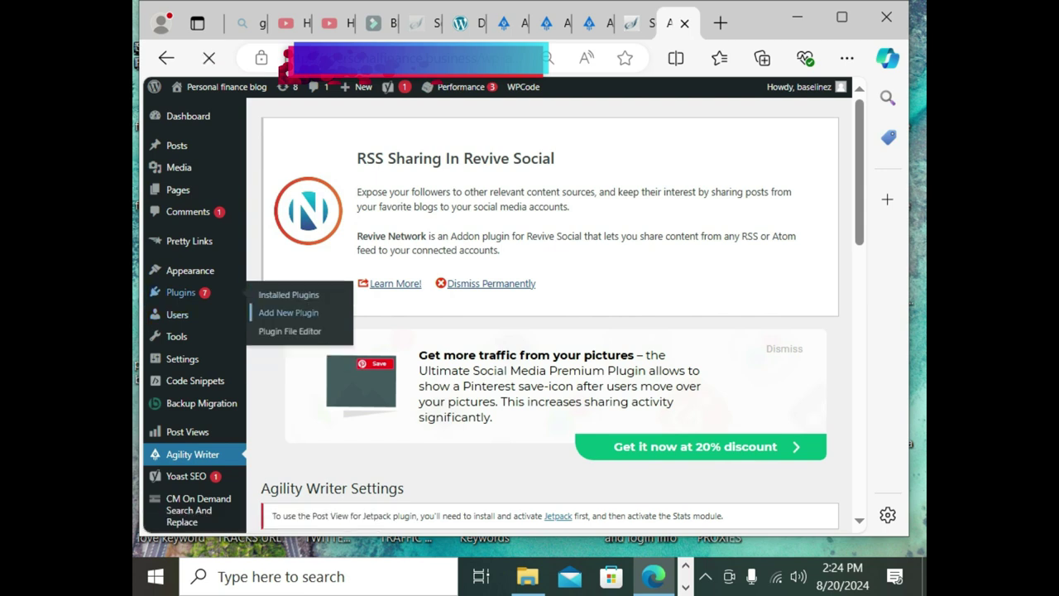
scroll(550, 331, down, 1)
scroll(550, 331, down, 2)
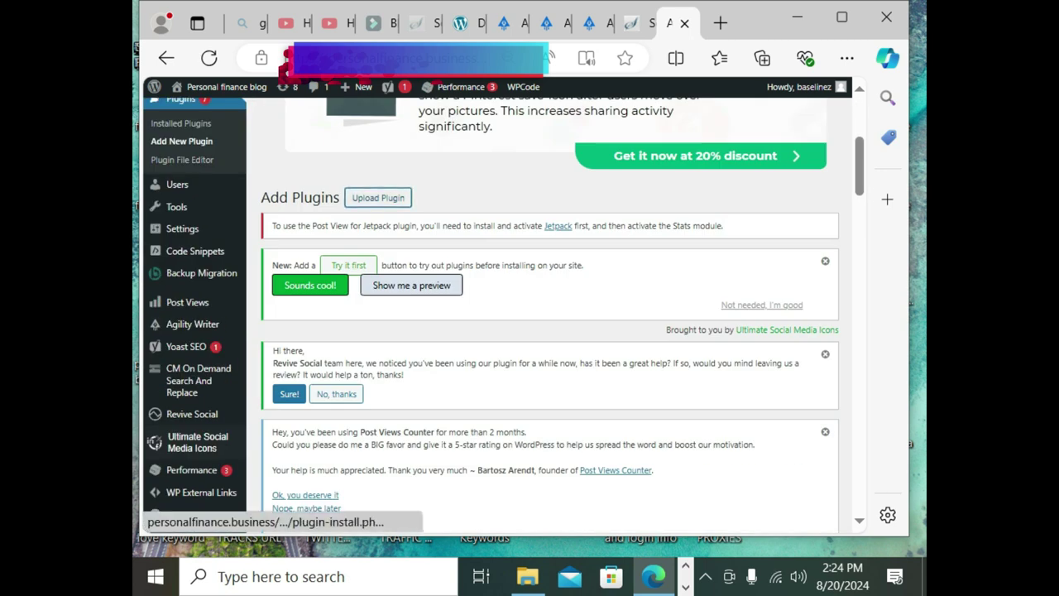
click(378, 196)
scroll(378, 196, down, 2)
scroll(378, 197, down, 3)
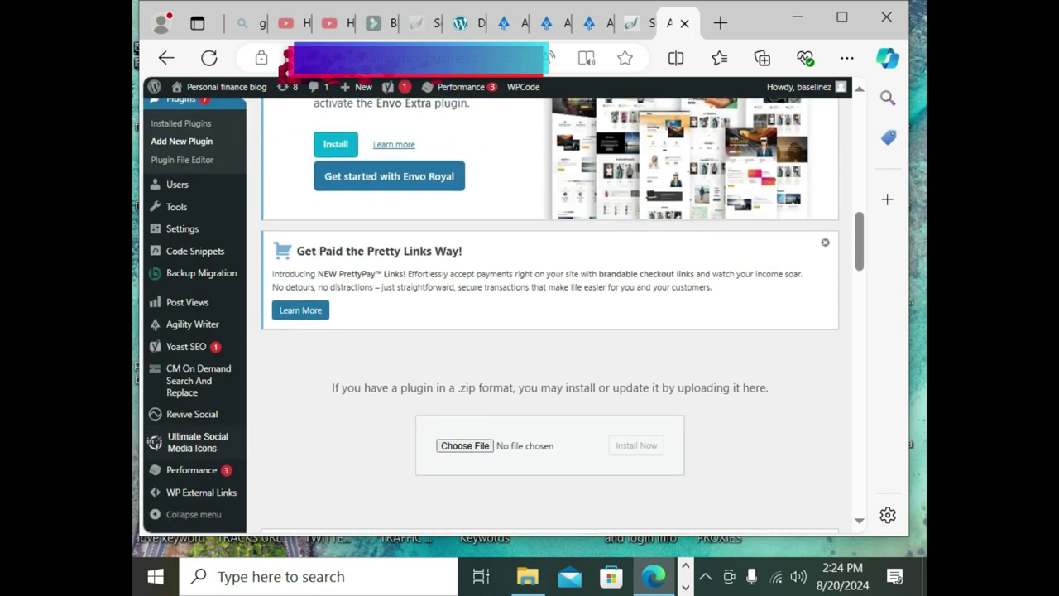
scroll(378, 197, down, 2)
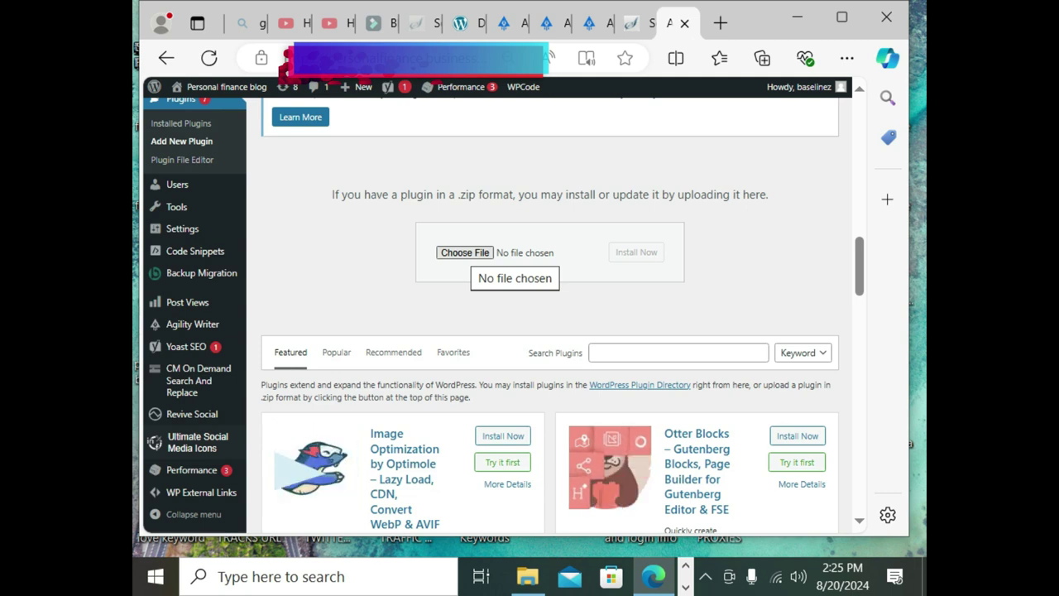
Cancel the plugin file picker without choosing a zip.
click(465, 253)
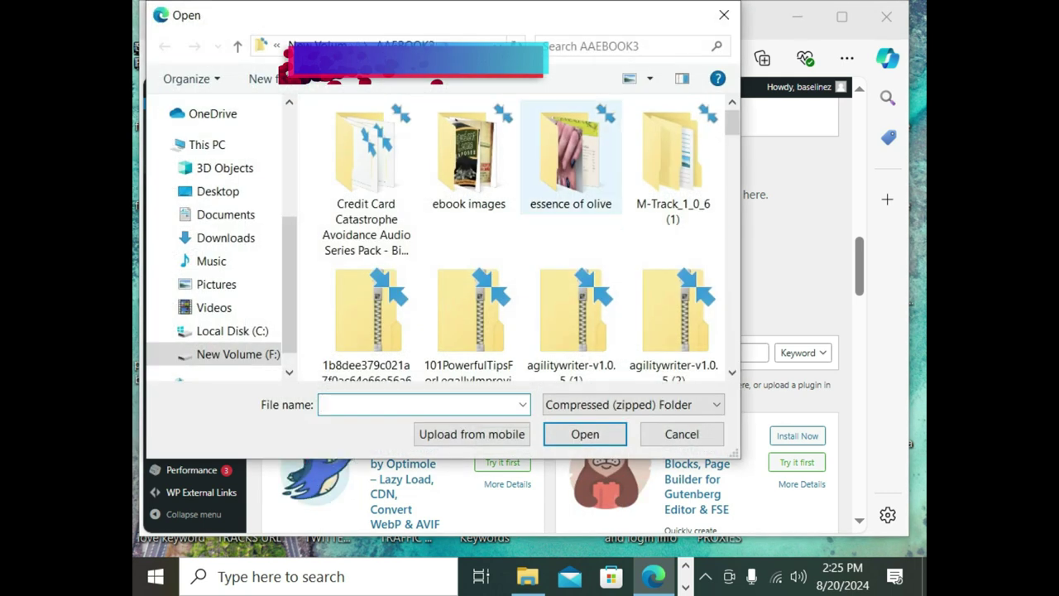
click(723, 15)
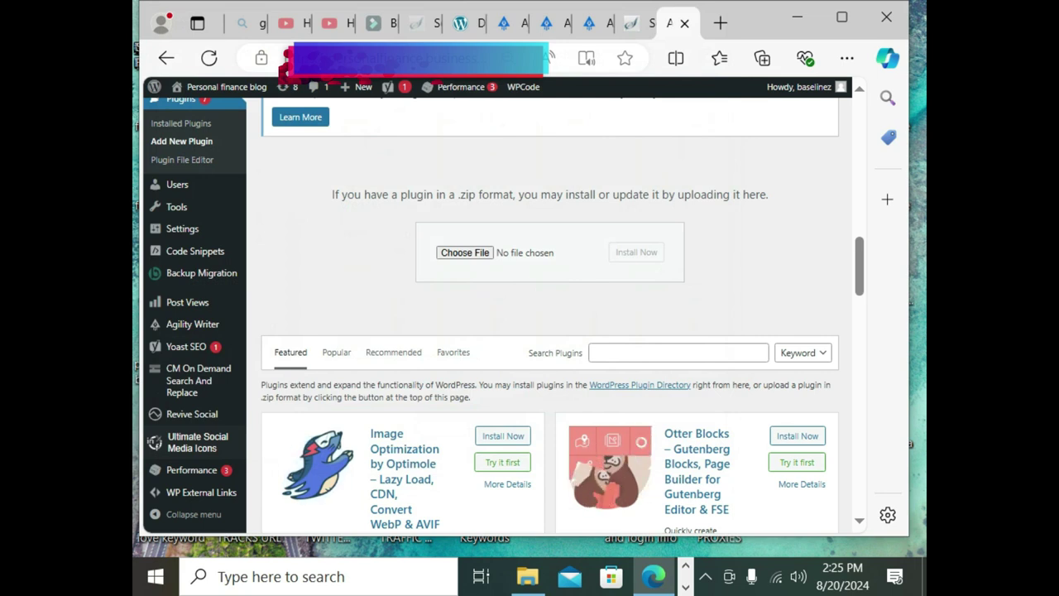
scroll(550, 331, down, 1)
scroll(550, 331, down, 1)
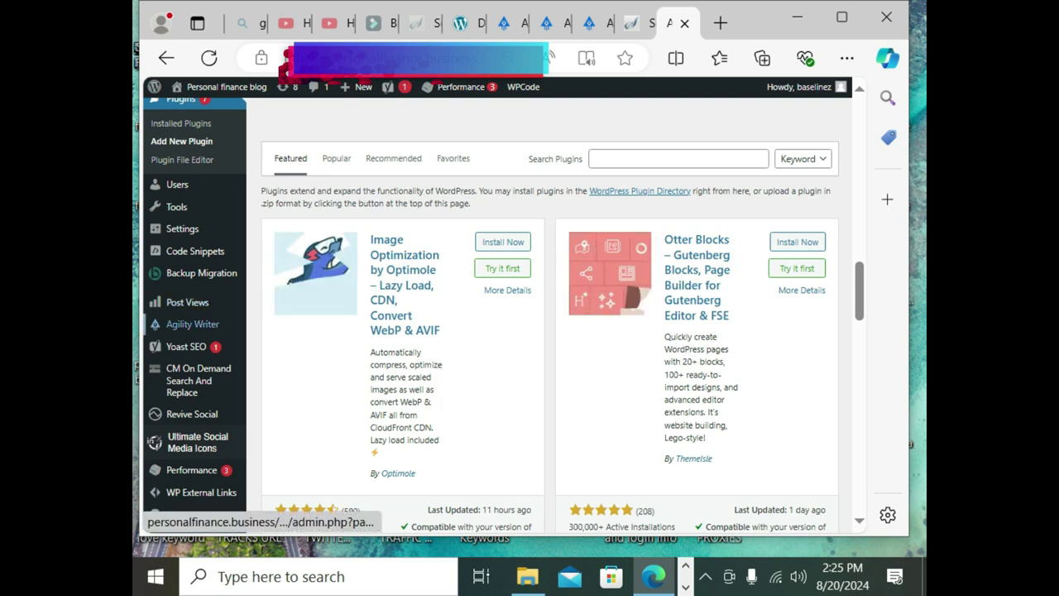
scroll(550, 330, down, 3)
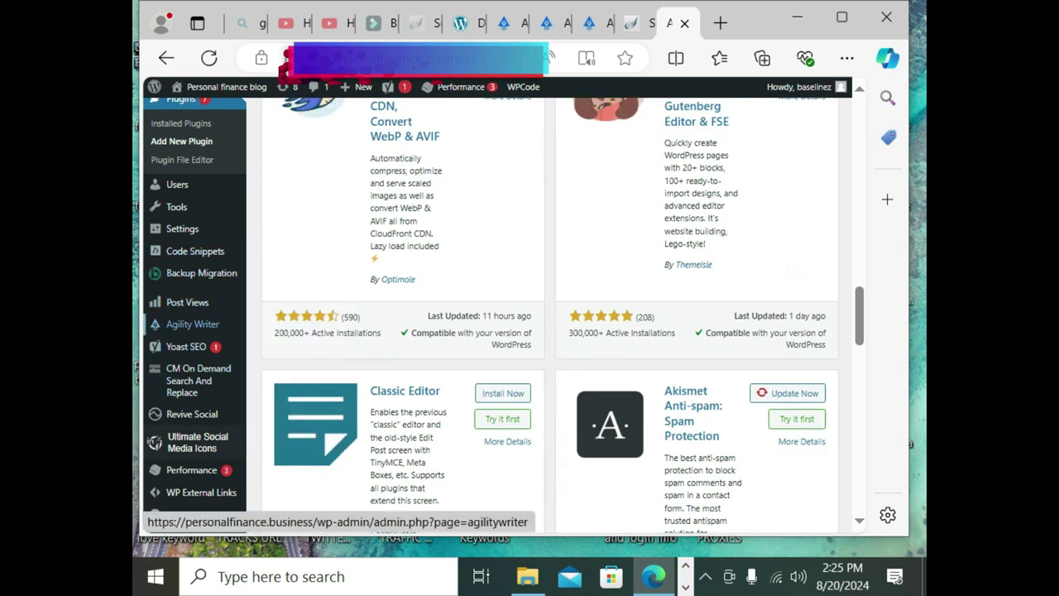
Show the Agility Writer plugin settings down to the API Key and default author options.
click(192, 324)
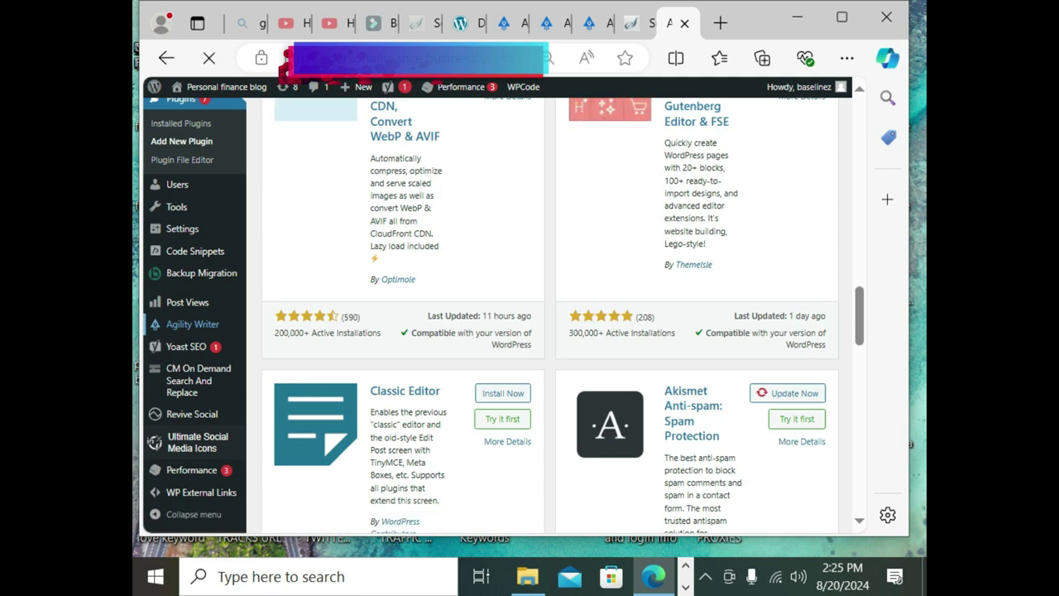
scroll(491, 316, down, 2)
scroll(491, 316, down, 2)
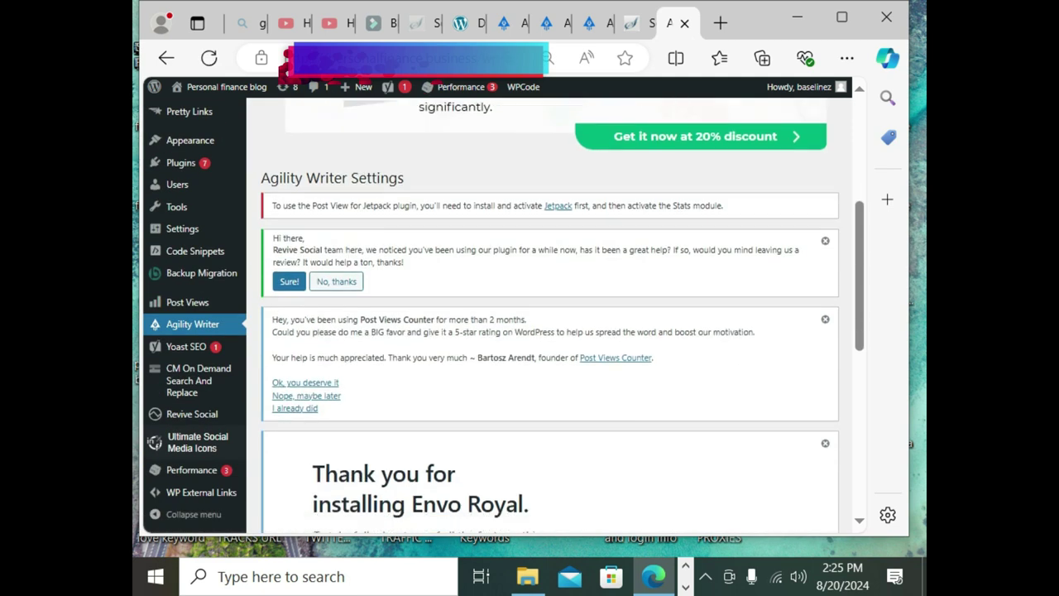
scroll(549, 314, down, 3)
scroll(549, 314, down, 2)
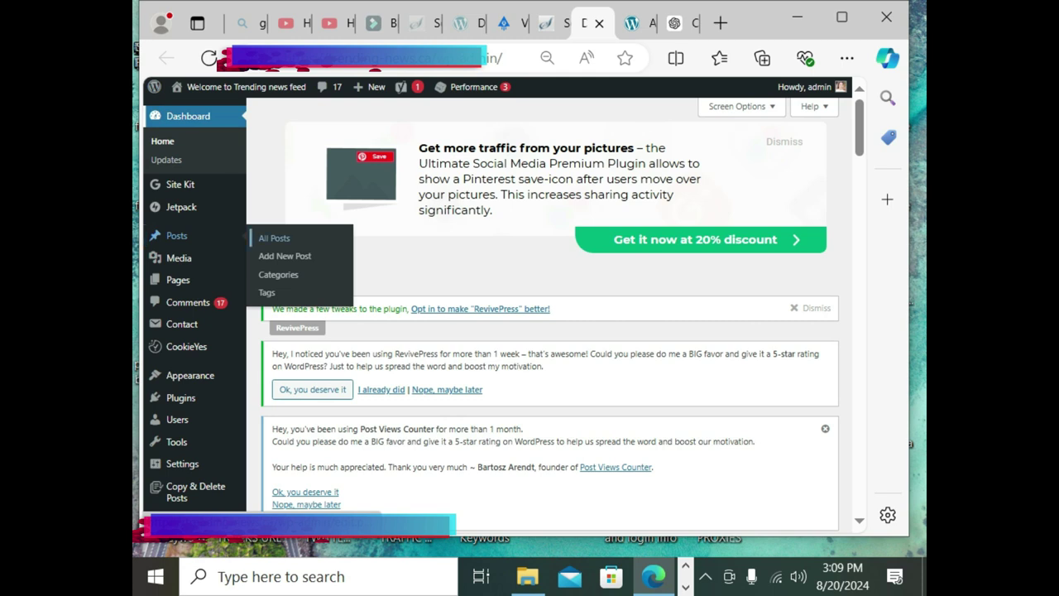
Scroll through the list of all published posts.
click(274, 237)
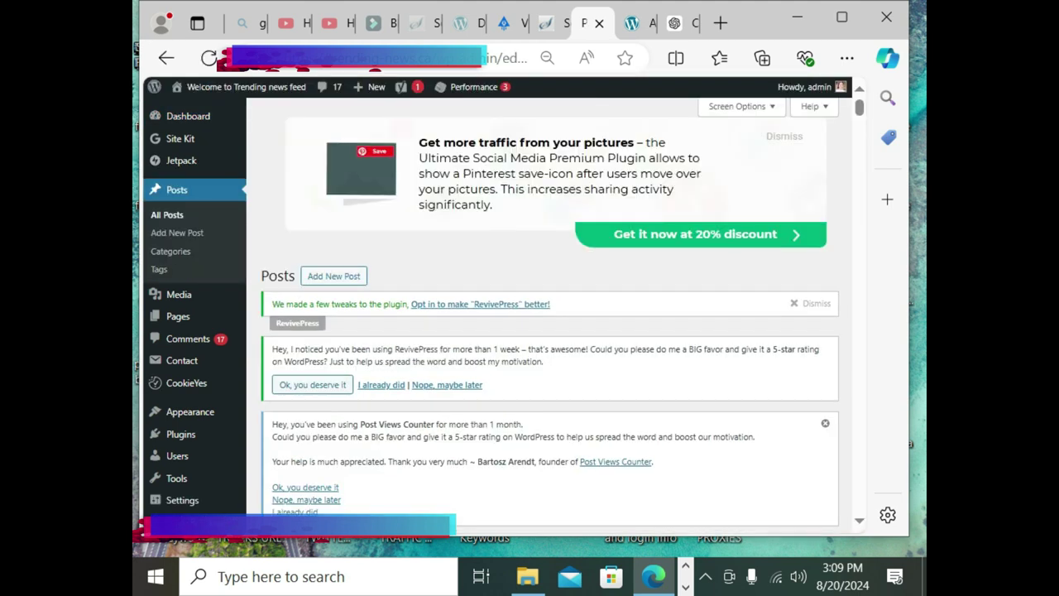
scroll(290, 240, down, 4)
scroll(291, 239, down, 1)
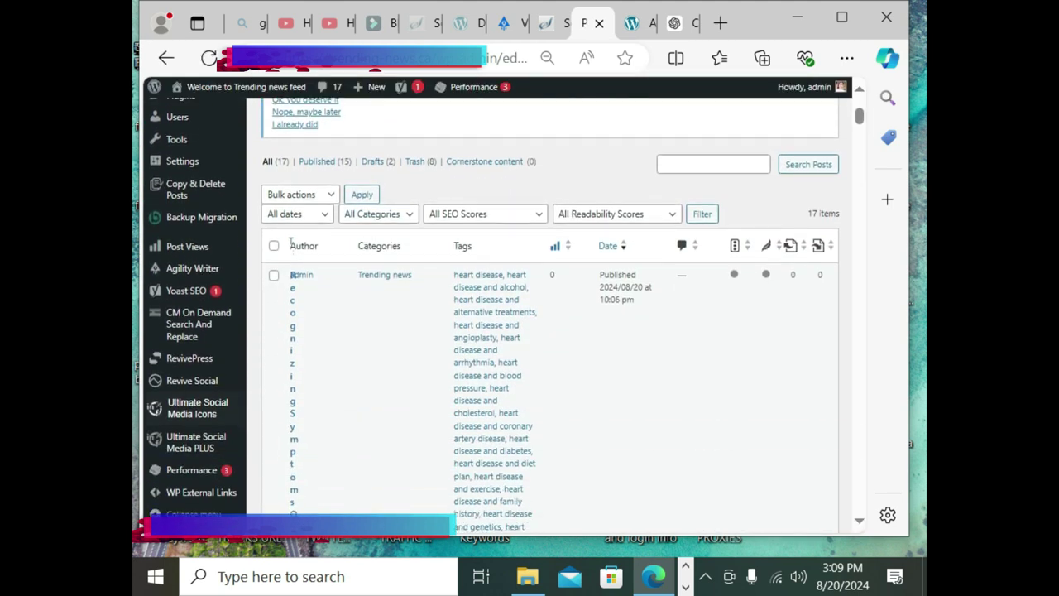
scroll(290, 240, down, 2)
scroll(290, 239, down, 2)
scroll(290, 240, down, 2)
scroll(290, 240, down, 2)
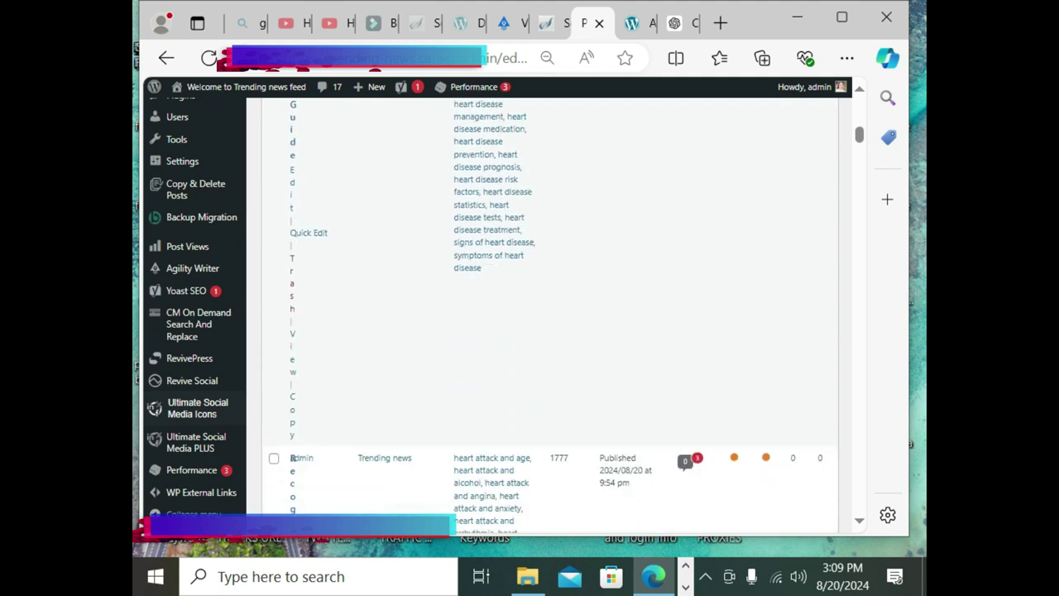
Zoom the posts list out to 50% and return to its top.
click(546, 58)
click(547, 94)
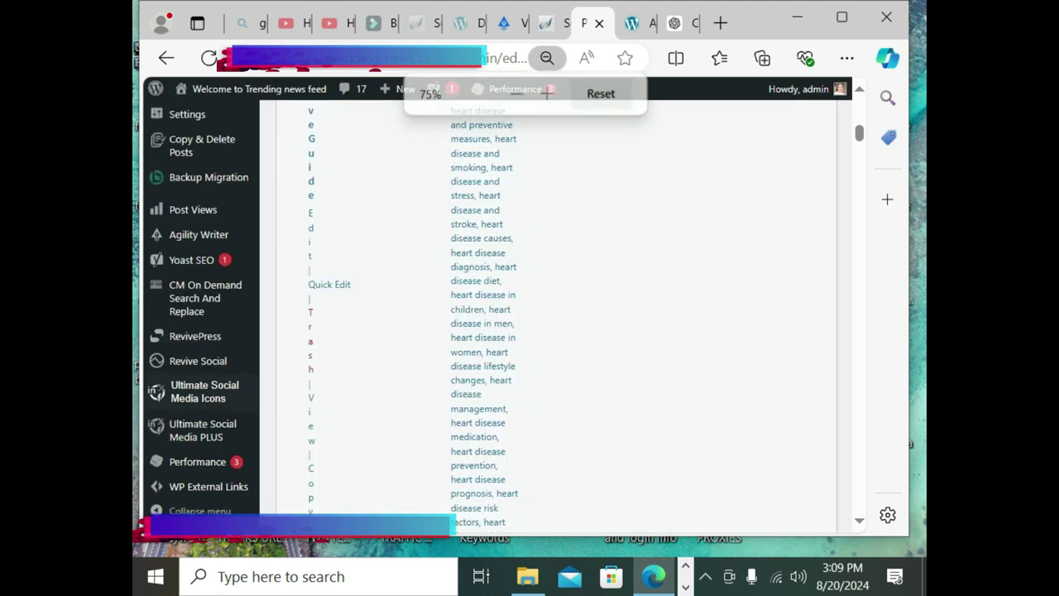
key(ctrl+minus)
key(ctrl+minus)
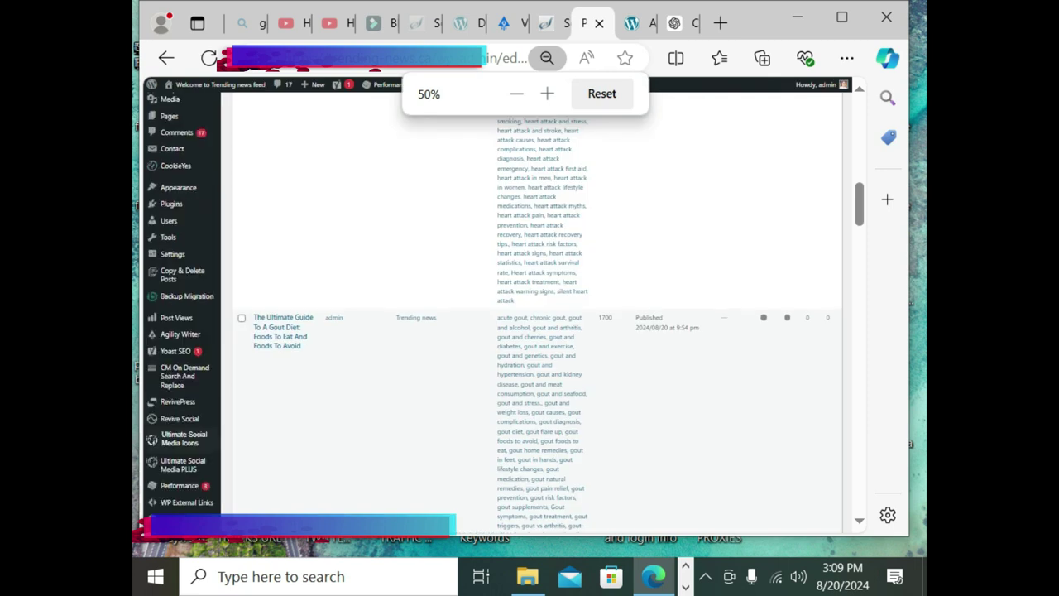
scroll(505, 314, up, 3)
scroll(505, 314, up, 5)
scroll(537, 314, down, 3)
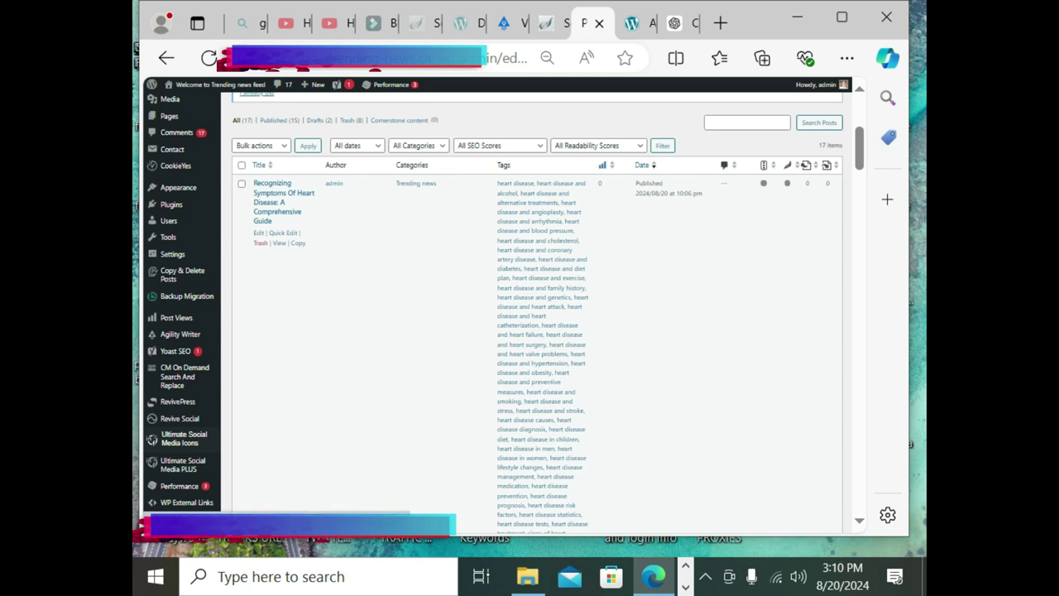
View the Recognizing Symptoms Of Heart Disease post on the live site.
click(279, 242)
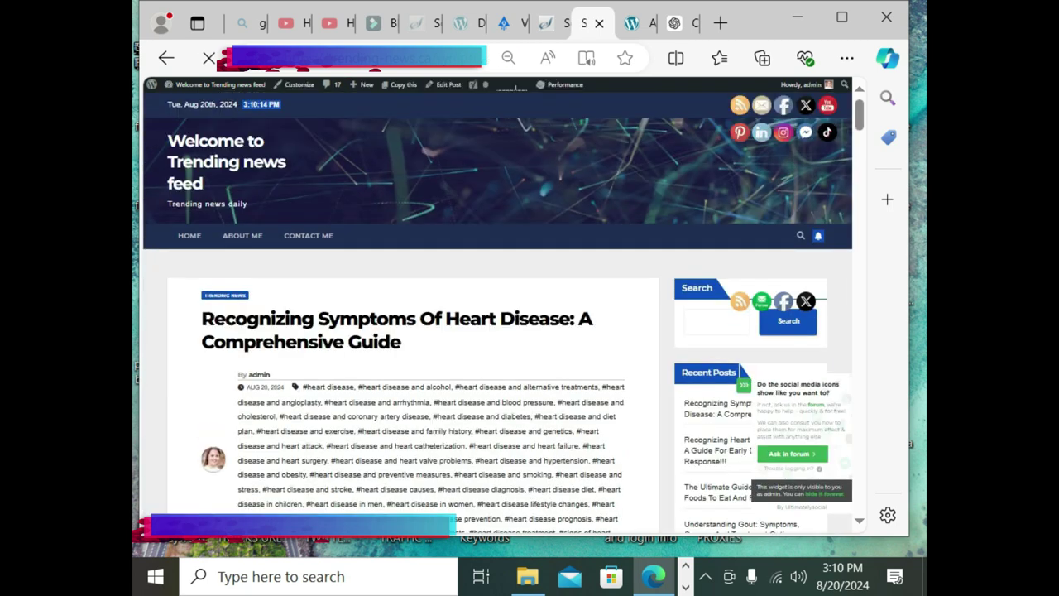
scroll(497, 331, down, 3)
scroll(497, 330, up, 3)
scroll(496, 331, down, 3)
scroll(497, 331, down, 2)
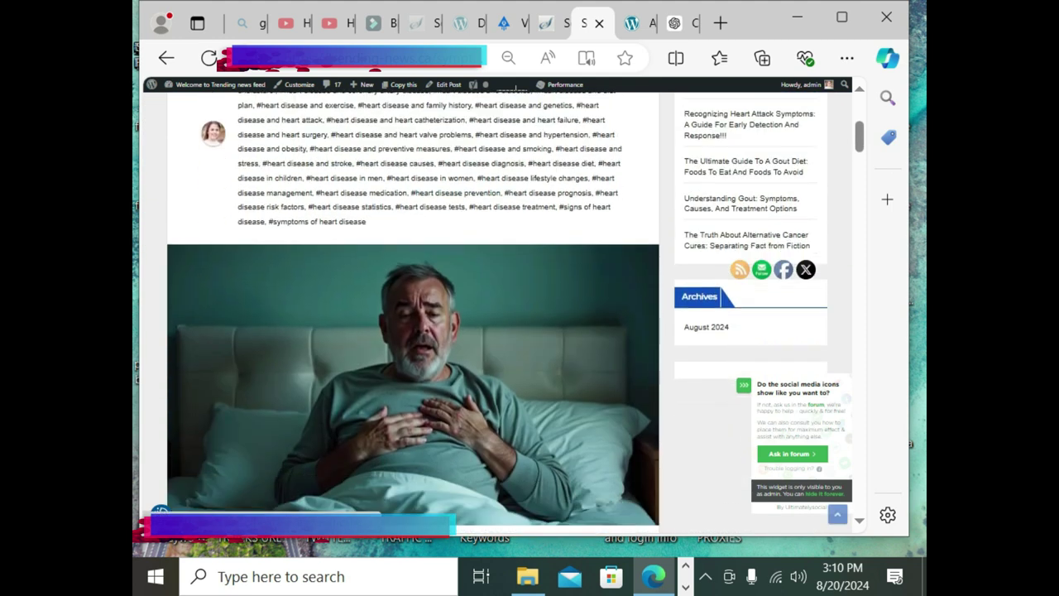
scroll(496, 331, down, 3)
scroll(496, 331, down, 1)
scroll(496, 331, down, 1)
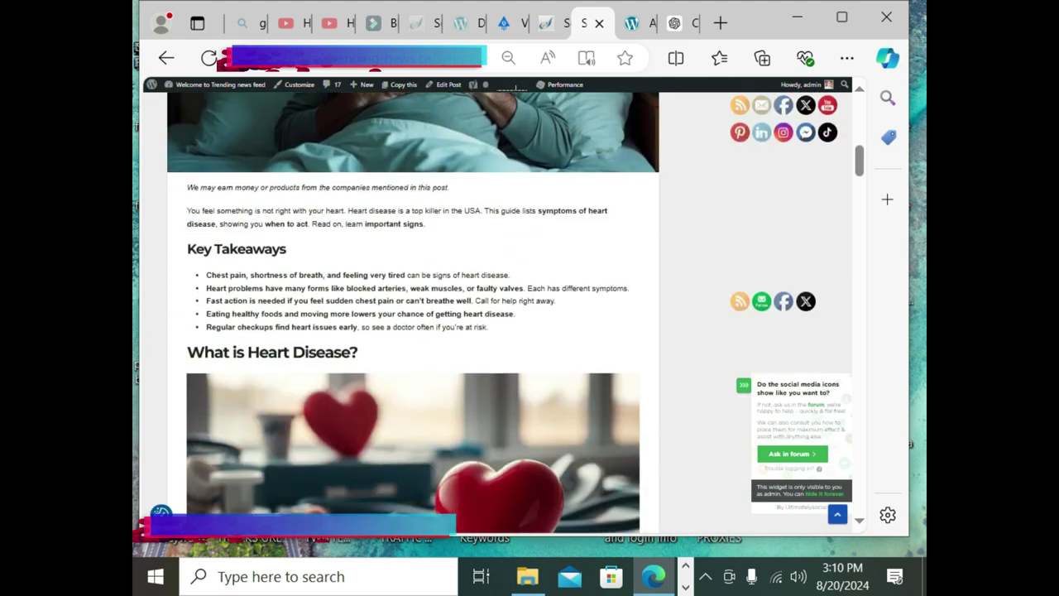
scroll(496, 331, down, 2)
scroll(497, 331, down, 3)
scroll(413, 331, down, 2)
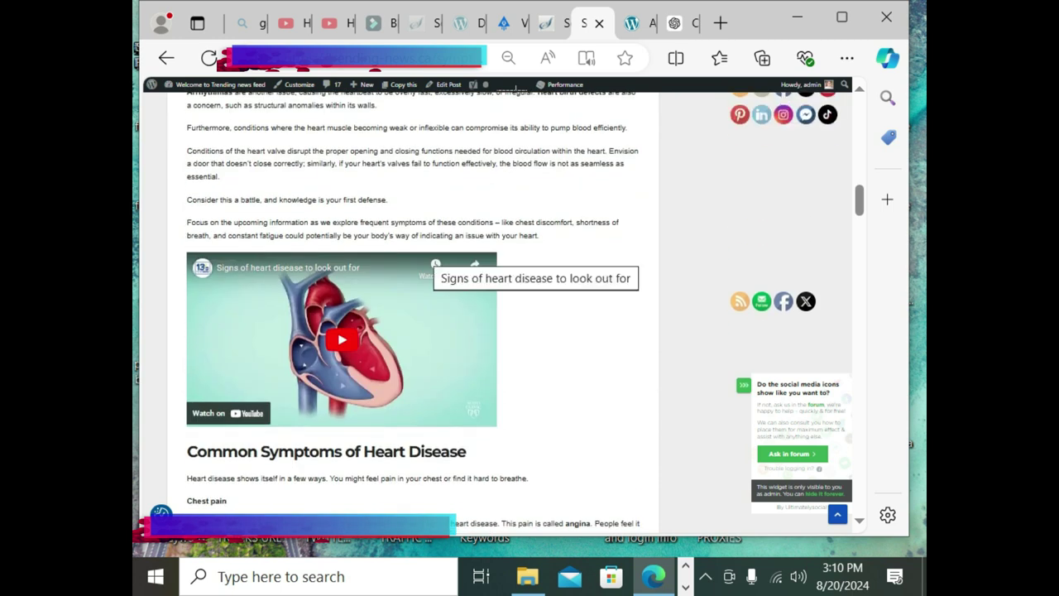
Zoom the heart-disease article to 67% and read through all its sections.
click(508, 57)
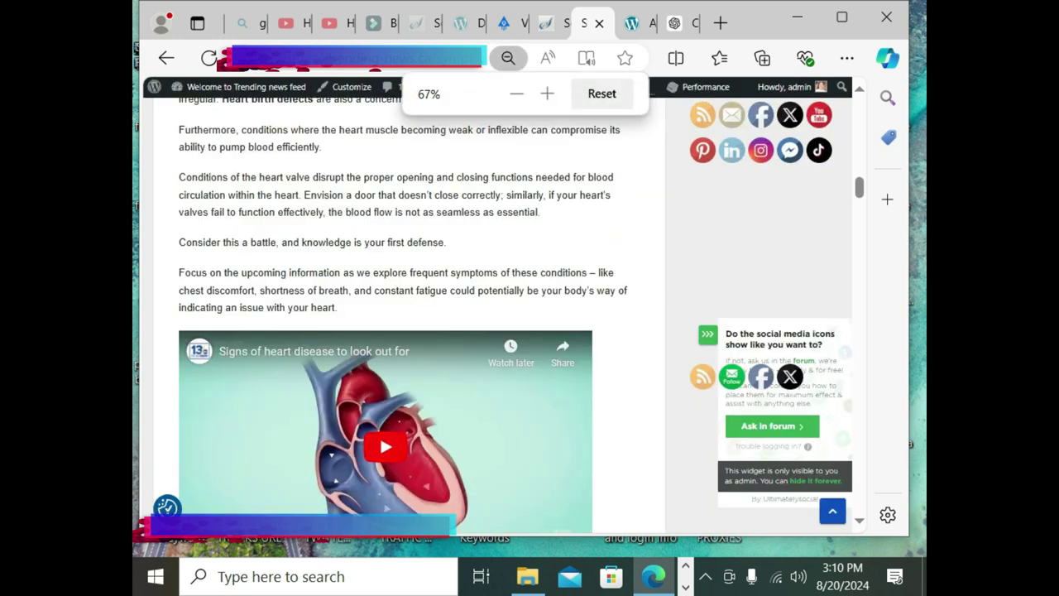
scroll(414, 331, down, 2)
scroll(413, 331, down, 2)
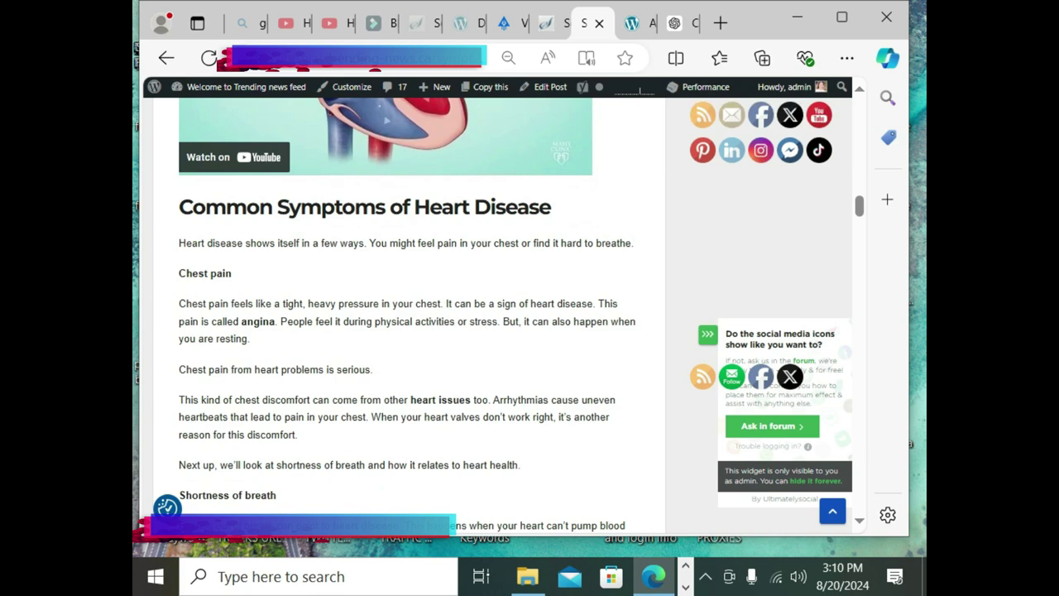
scroll(397, 314, up, 4)
scroll(397, 314, down, 3)
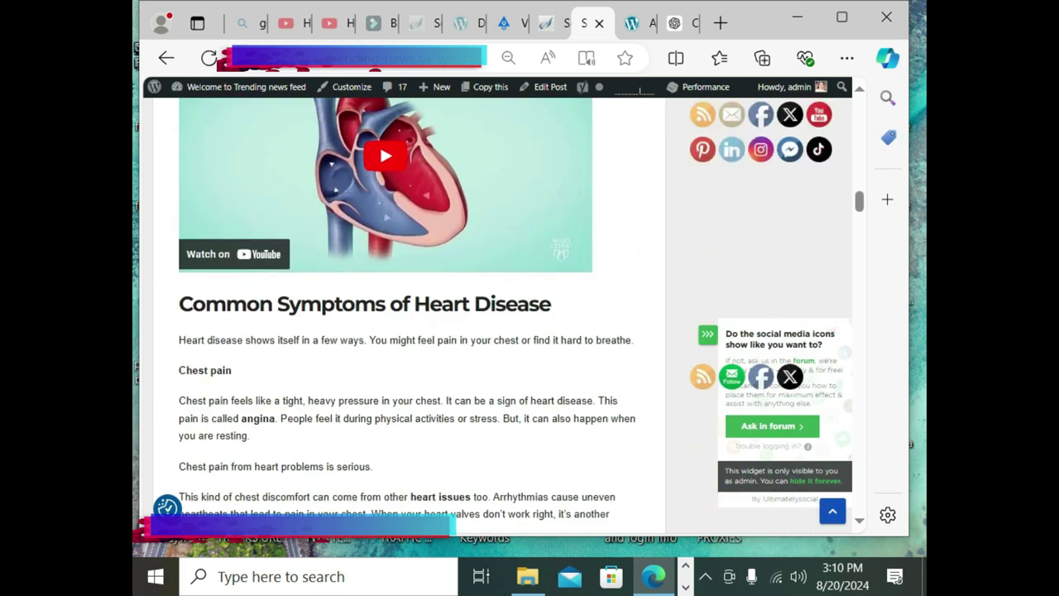
scroll(405, 315, down, 4)
scroll(405, 314, down, 3)
scroll(406, 314, down, 2)
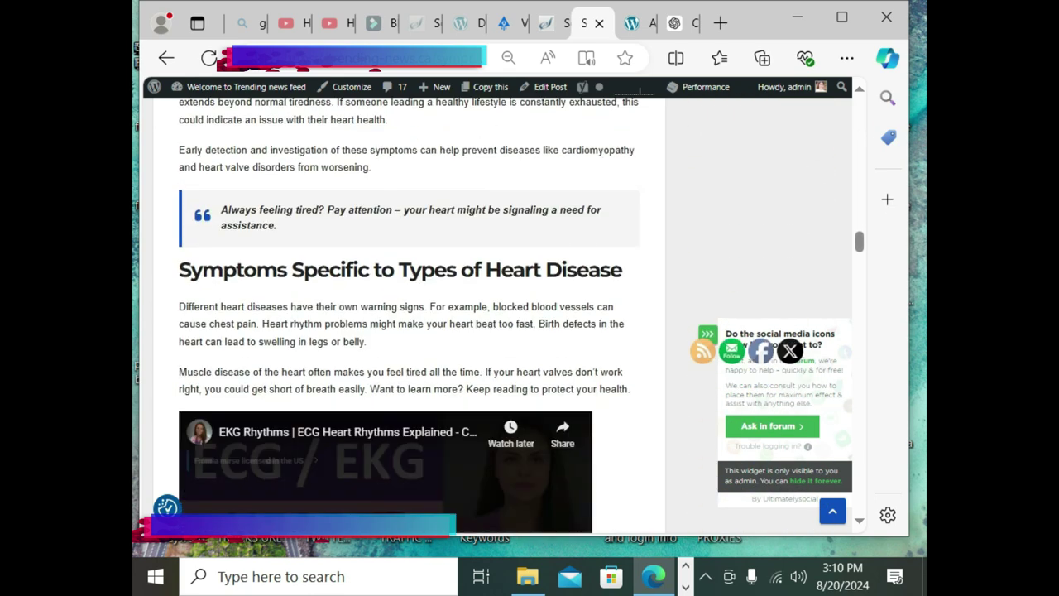
scroll(406, 314, down, 3)
scroll(406, 314, down, 2)
scroll(405, 314, down, 2)
scroll(405, 314, down, 4)
scroll(406, 314, down, 3)
scroll(405, 315, down, 3)
scroll(405, 314, down, 3)
scroll(405, 315, down, 2)
scroll(405, 314, down, 3)
scroll(406, 315, down, 3)
scroll(405, 314, down, 2)
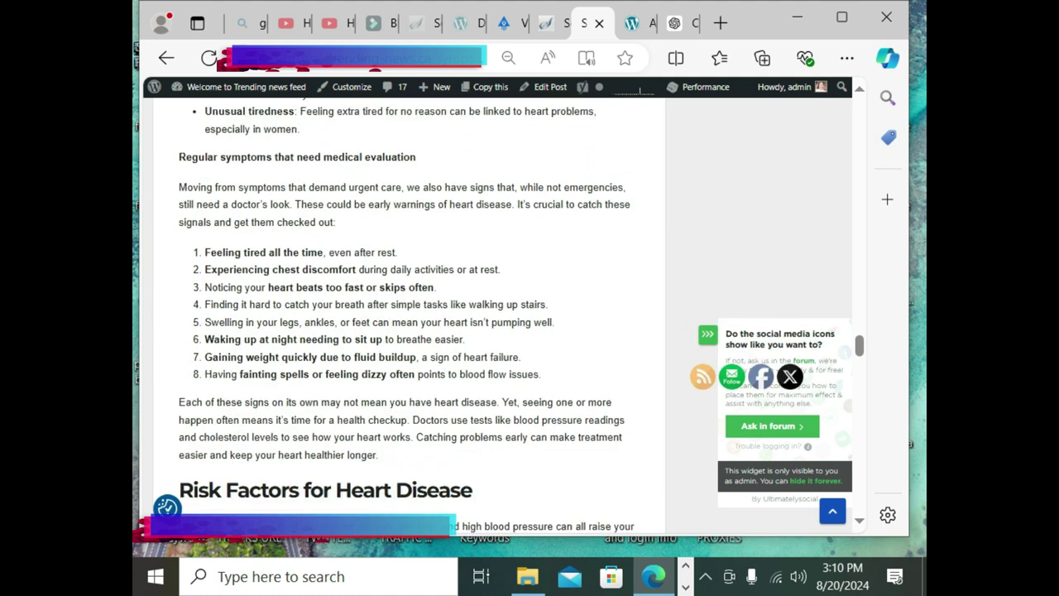
scroll(405, 315, down, 1)
scroll(405, 314, down, 1)
scroll(405, 314, down, 1)
scroll(405, 314, down, 2)
scroll(405, 315, down, 4)
scroll(406, 315, down, 1)
scroll(405, 314, down, 3)
scroll(406, 315, down, 2)
scroll(405, 315, down, 2)
scroll(405, 314, down, 1)
scroll(405, 315, down, 4)
scroll(405, 314, down, 2)
scroll(405, 315, down, 3)
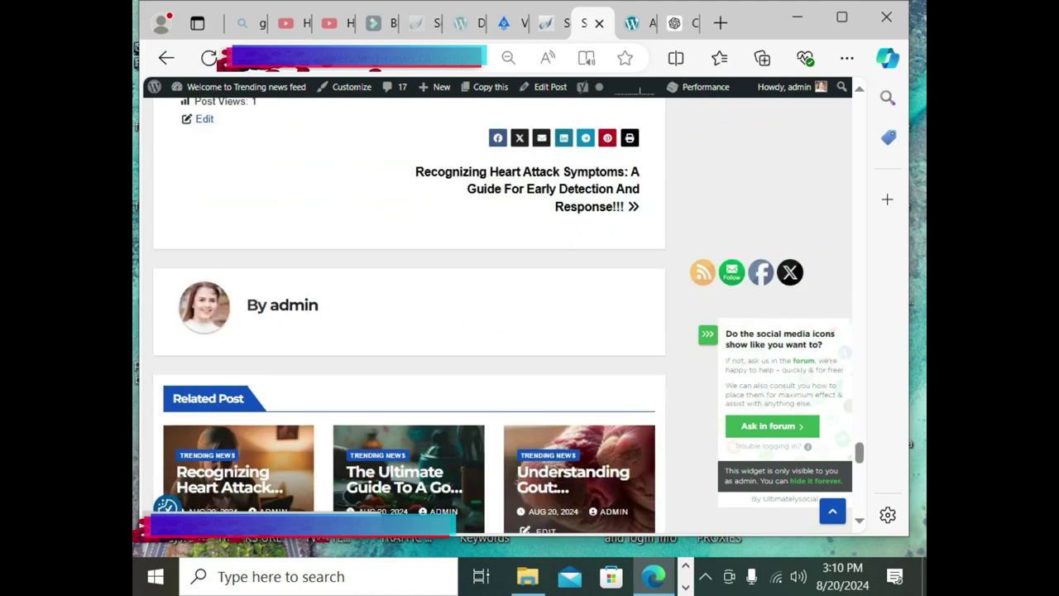
scroll(405, 314, down, 3)
scroll(405, 314, up, 5)
scroll(406, 314, up, 5)
scroll(405, 314, up, 1)
scroll(406, 314, up, 4)
scroll(405, 314, up, 4)
scroll(405, 314, up, 3)
scroll(406, 314, up, 2)
scroll(405, 314, up, 5)
scroll(405, 314, up, 1)
scroll(406, 315, up, 3)
scroll(405, 314, up, 2)
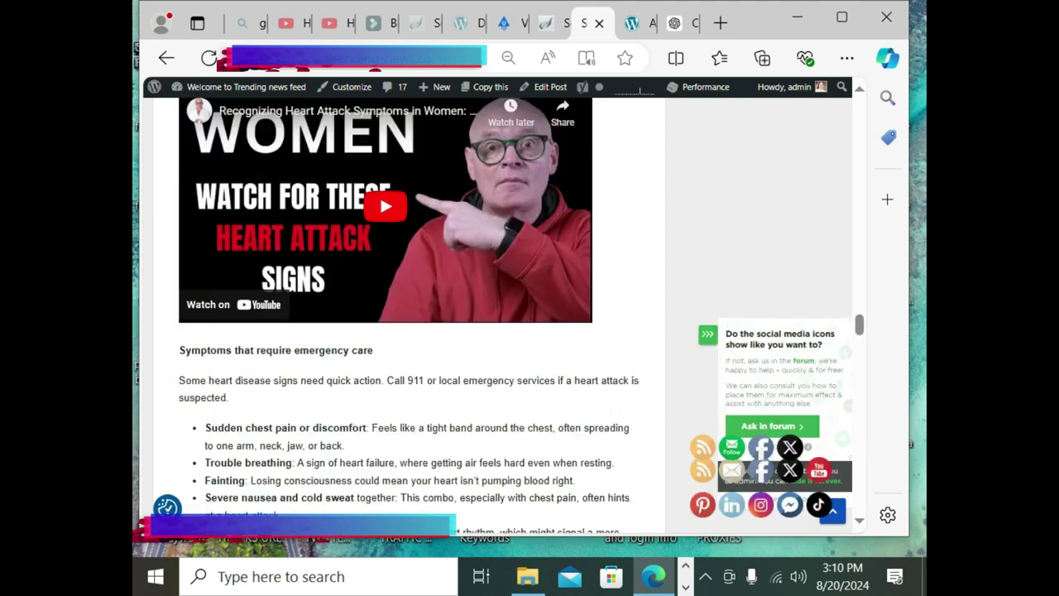
scroll(405, 314, up, 2)
scroll(406, 314, up, 5)
scroll(405, 314, up, 5)
scroll(405, 314, up, 3)
scroll(405, 314, up, 4)
scroll(405, 314, up, 2)
scroll(406, 315, up, 4)
scroll(405, 315, up, 3)
scroll(405, 315, up, 4)
scroll(405, 314, up, 2)
scroll(405, 314, up, 5)
scroll(406, 314, up, 2)
scroll(406, 314, up, 2)
scroll(405, 314, down, 3)
scroll(405, 314, up, 5)
scroll(405, 314, up, 3)
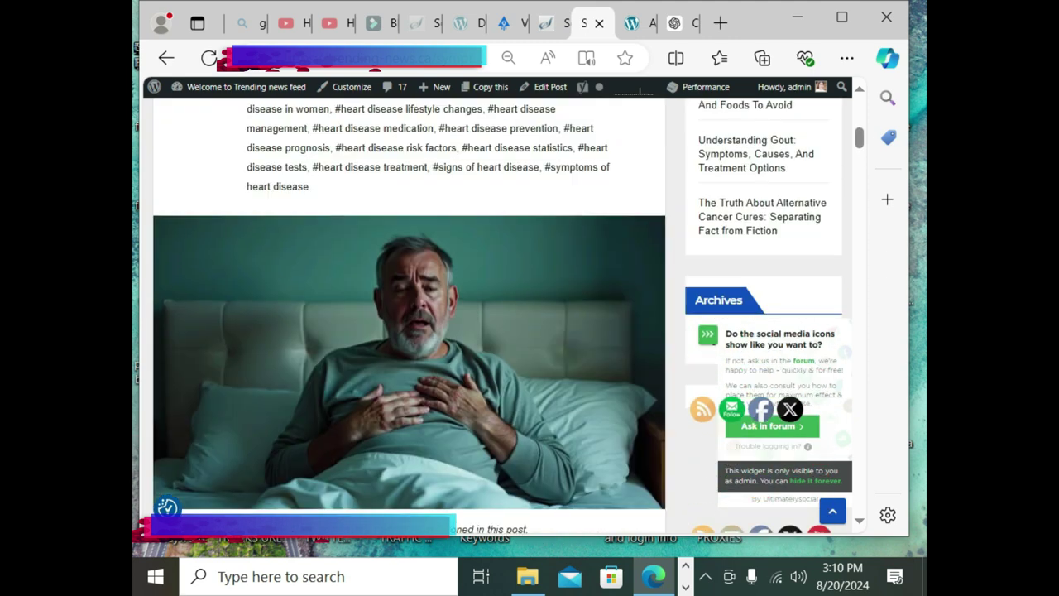
scroll(405, 314, up, 2)
scroll(406, 314, up, 3)
scroll(405, 315, up, 3)
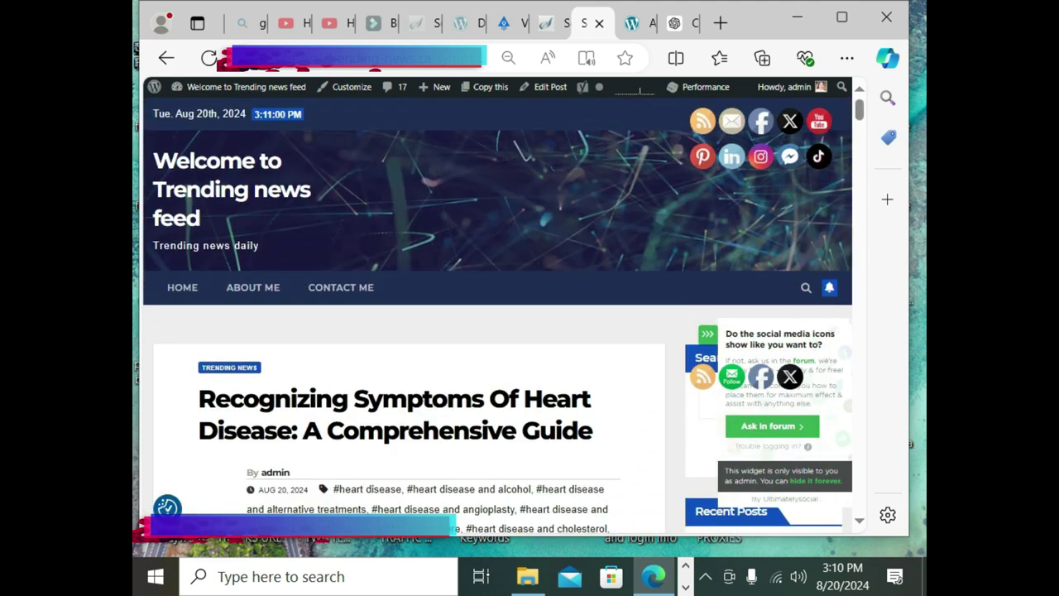
scroll(405, 314, down, 4)
scroll(406, 314, down, 6)
scroll(405, 315, down, 5)
scroll(405, 315, down, 4)
scroll(405, 315, down, 4)
scroll(406, 314, down, 5)
scroll(406, 314, down, 2)
scroll(406, 314, down, 5)
scroll(405, 314, down, 5)
scroll(405, 315, down, 5)
scroll(405, 314, down, 5)
scroll(405, 315, down, 5)
scroll(405, 315, down, 5)
scroll(405, 314, down, 5)
scroll(406, 314, down, 5)
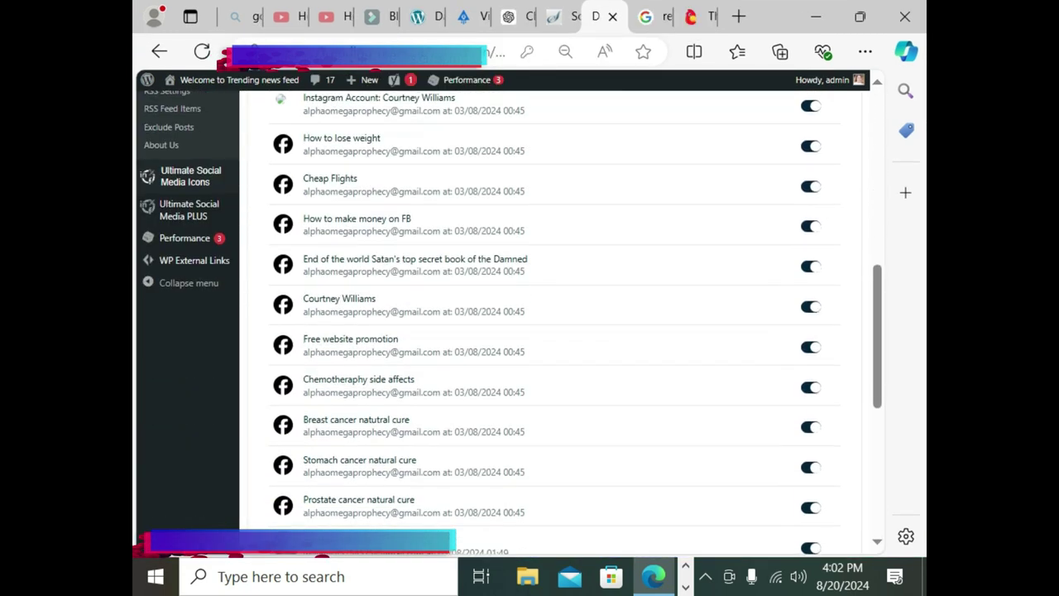
Scroll the Revive Social accounts list to show Add more accounts, Status and the license box.
scroll(554, 314, down, 3)
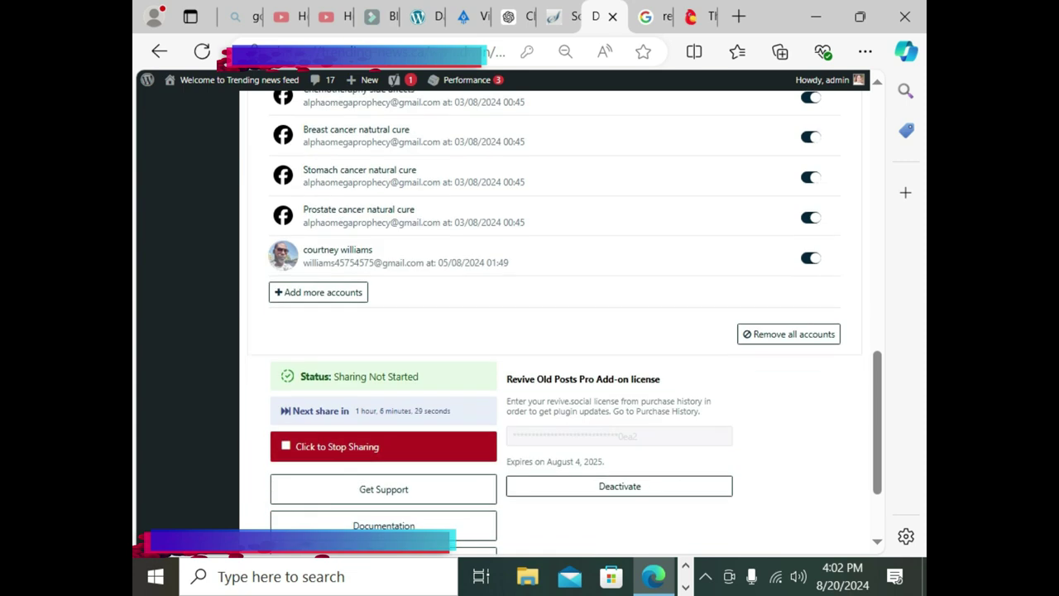